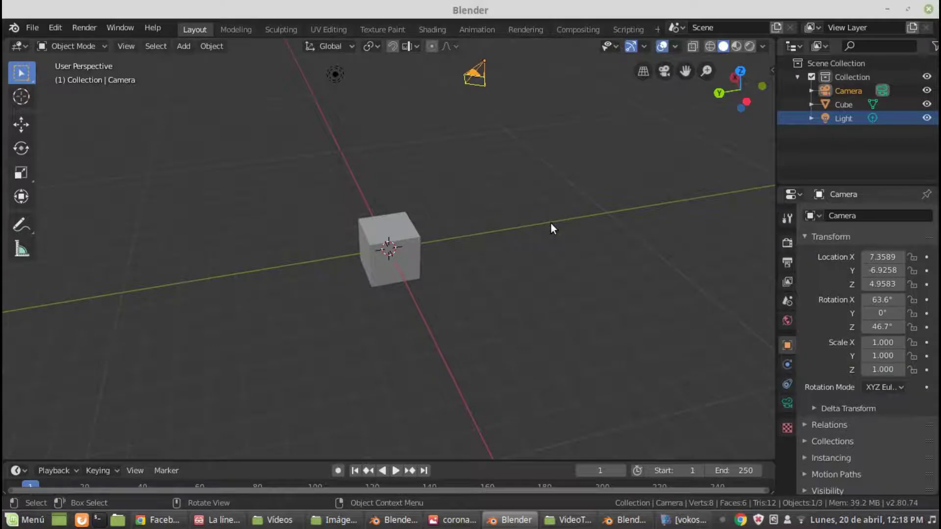
- Orbit to a lower front view and select the cube, light and camera in the viewport
mouse_move(560, 364)
middle_mouse_down()
mouse_move(552, 336)
mouse_move(517, 326)
middle_mouse_up()
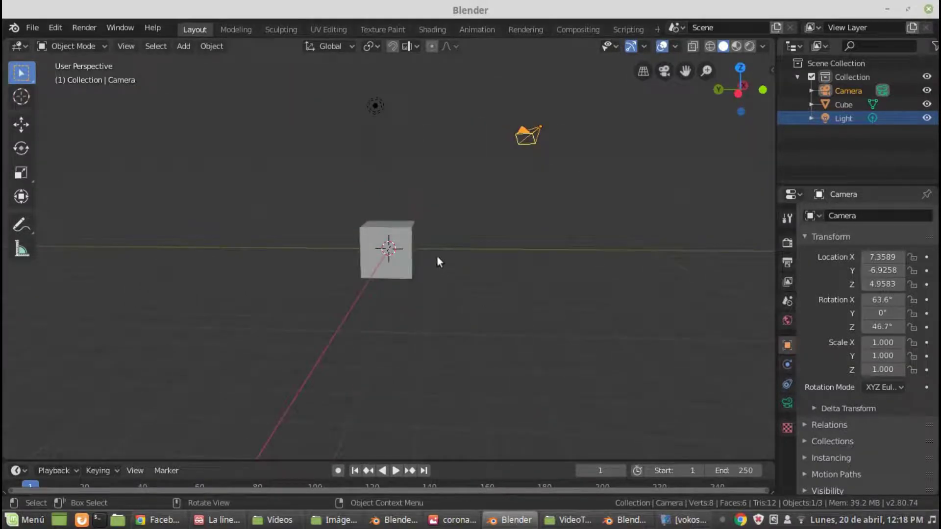
left_click(412, 232)
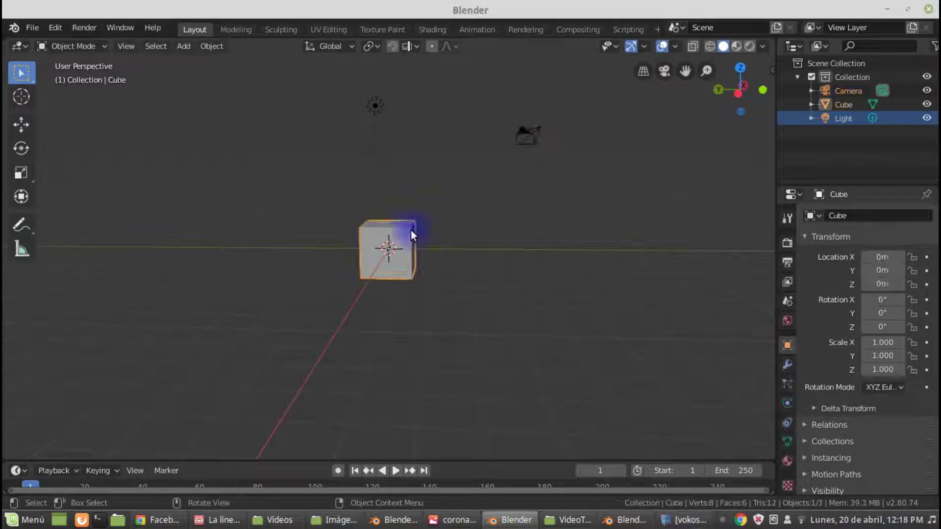
left_click(376, 105)
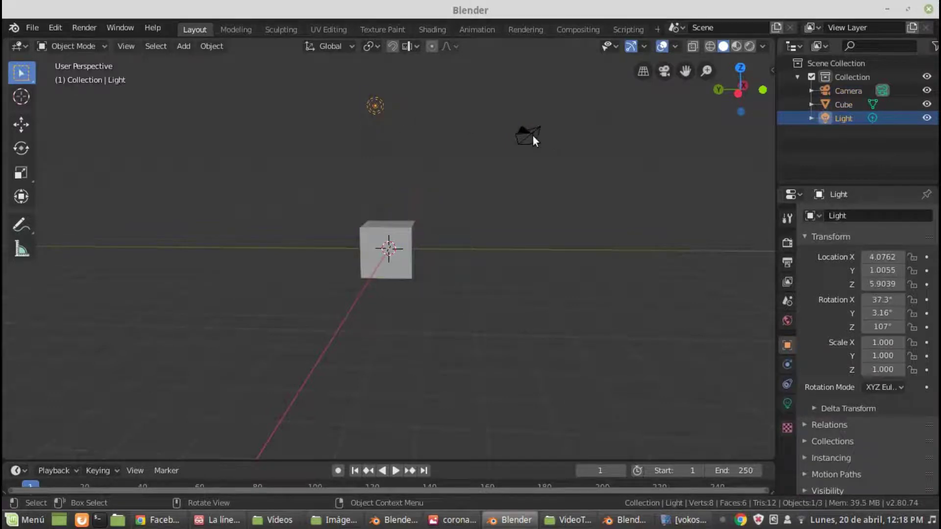
left_click(532, 136)
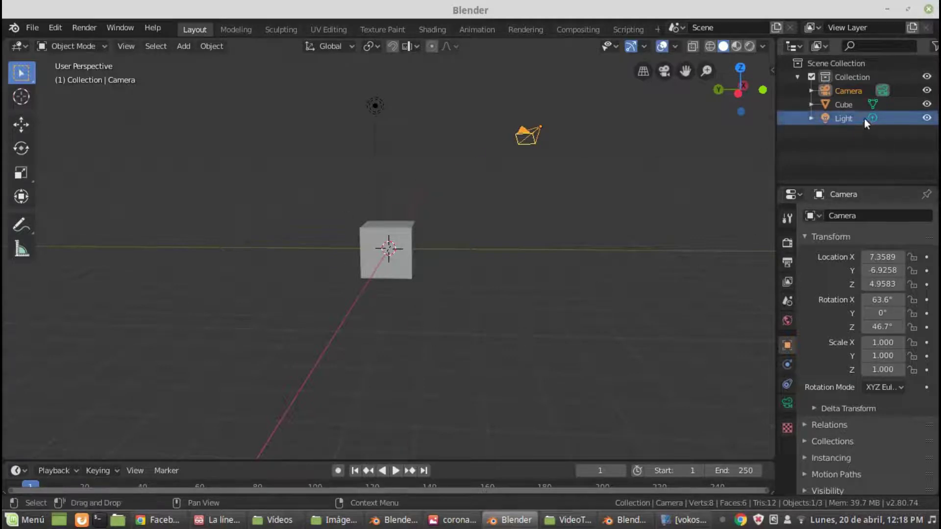
- Select the Cube, Camera and Light in the Outliner, ending on the Light
left_click(852, 104)
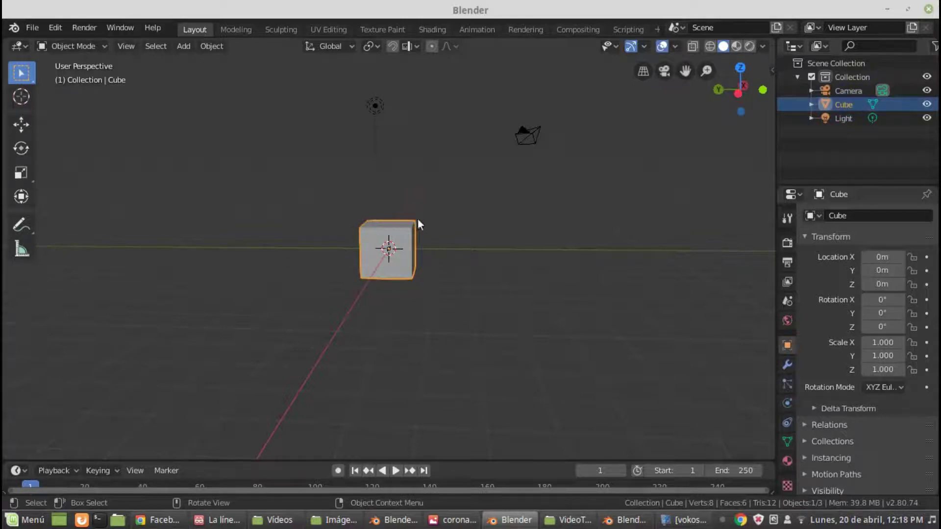
left_click(849, 92)
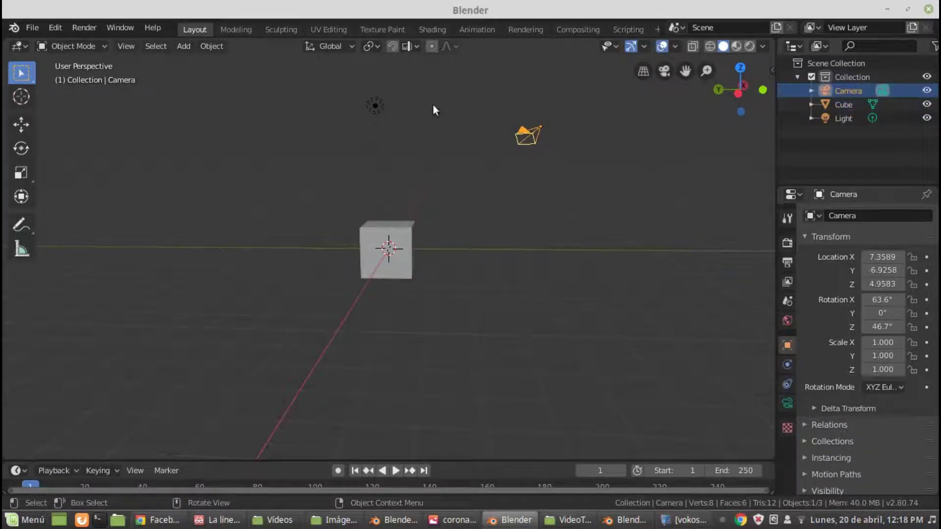
left_click(847, 117)
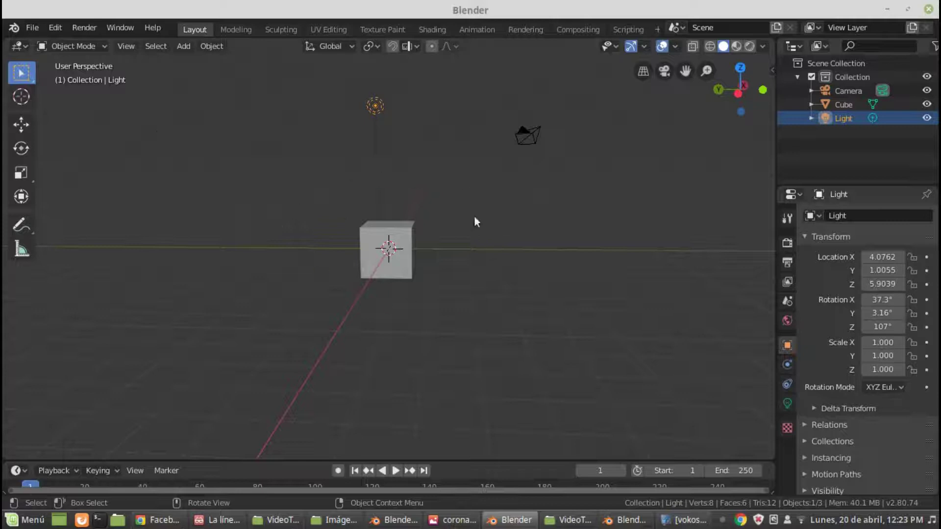
- Zoom in, select the cube and scale it to 1.137
mouse_move(477, 324)
middle_mouse_down()
mouse_move(341, 366)
mouse_move(460, 335)
mouse_move(440, 340)
middle_mouse_up()
scroll(452, 329, "up", 2)
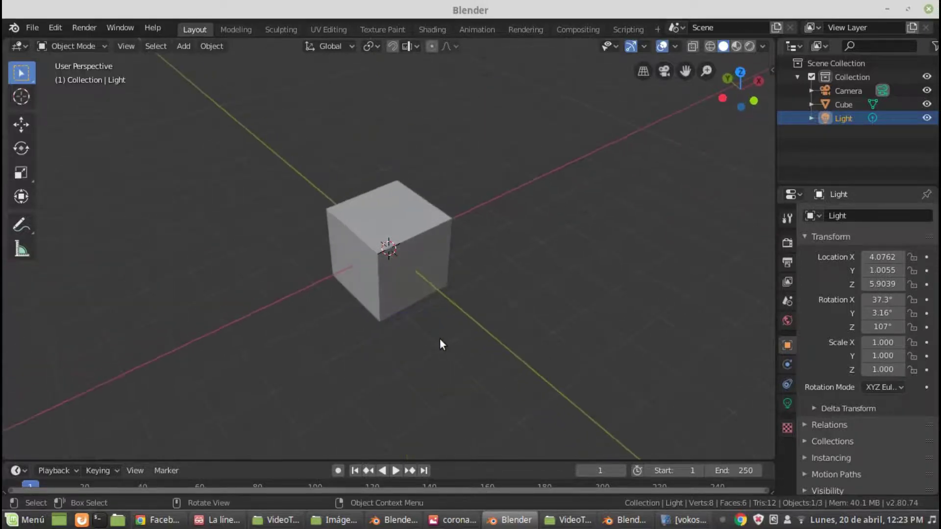
left_click(408, 235)
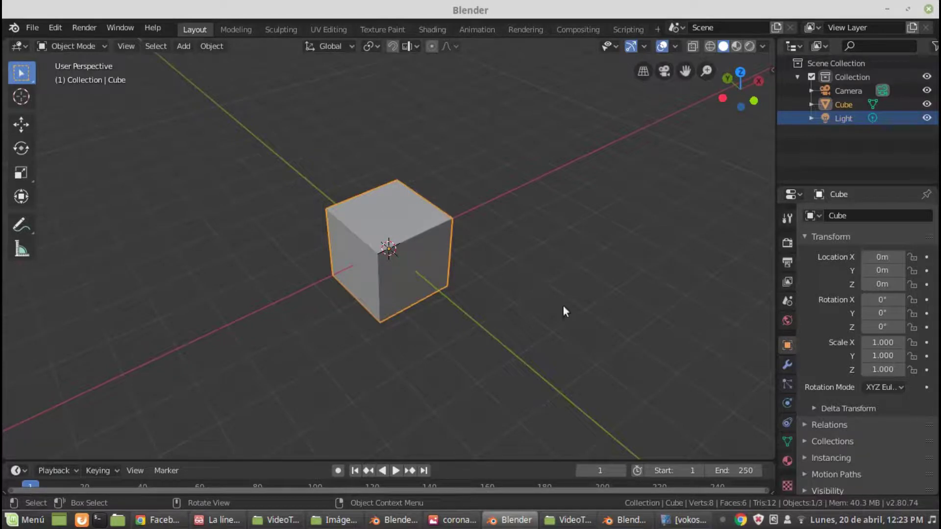
key("s")
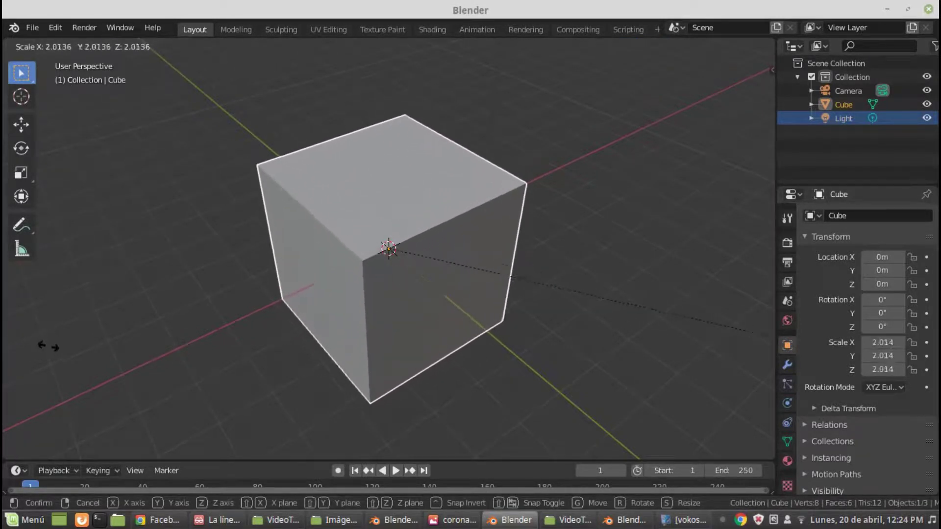
left_click(613, 329)
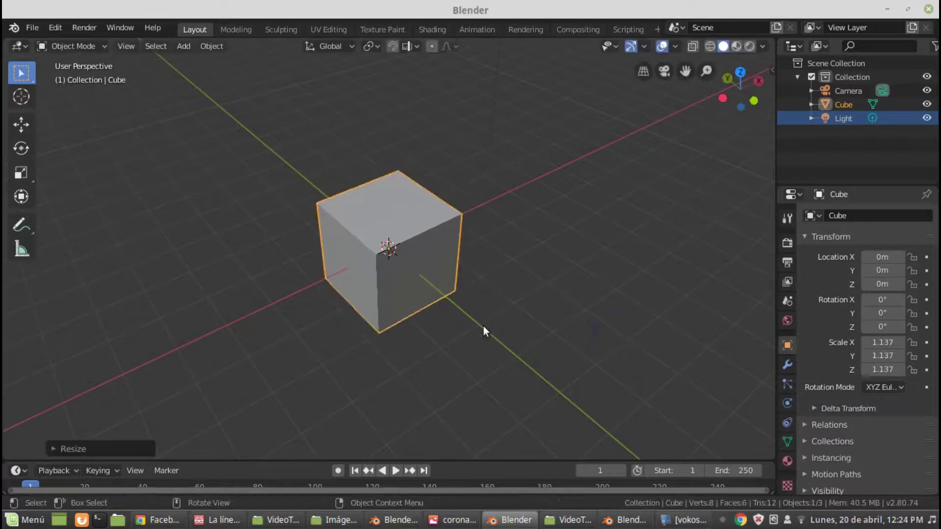
- Rotate the cube to -22.5°, -19°, 748° and shift it slightly off the origin
key("r")
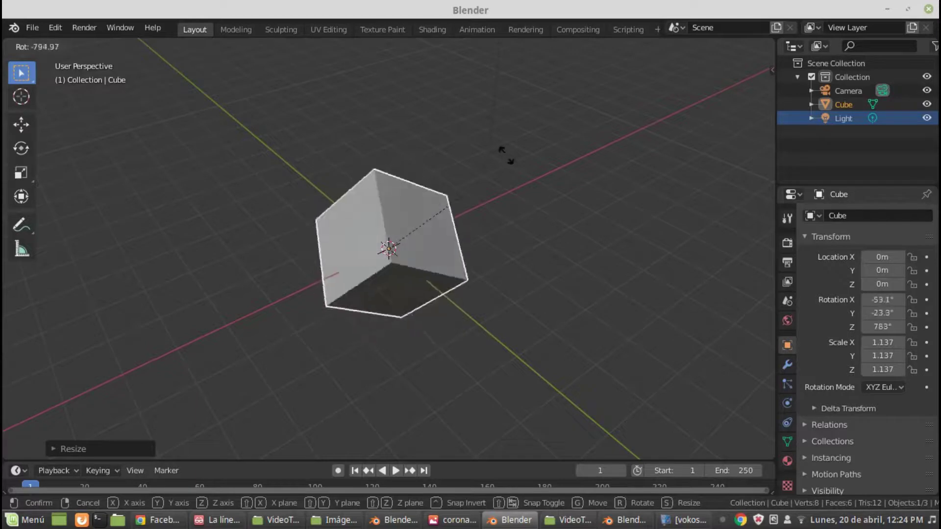
left_click(598, 254)
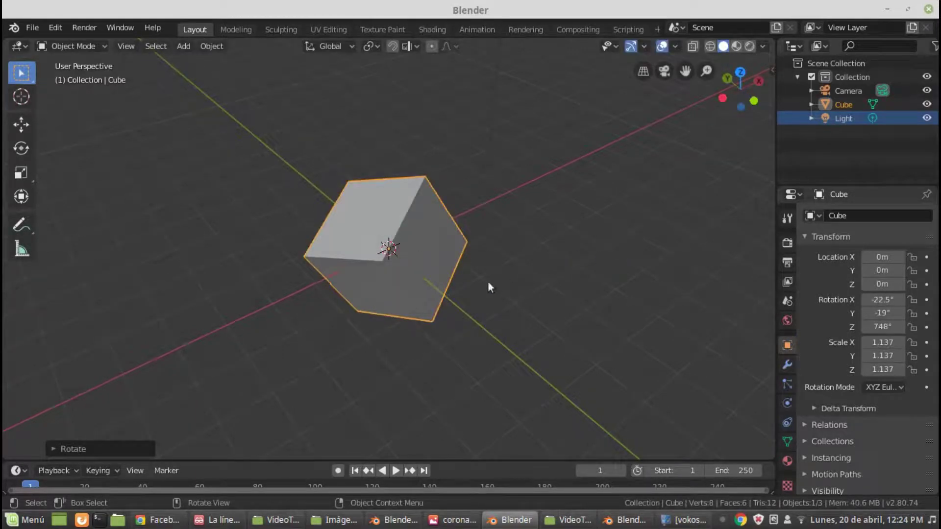
key("g")
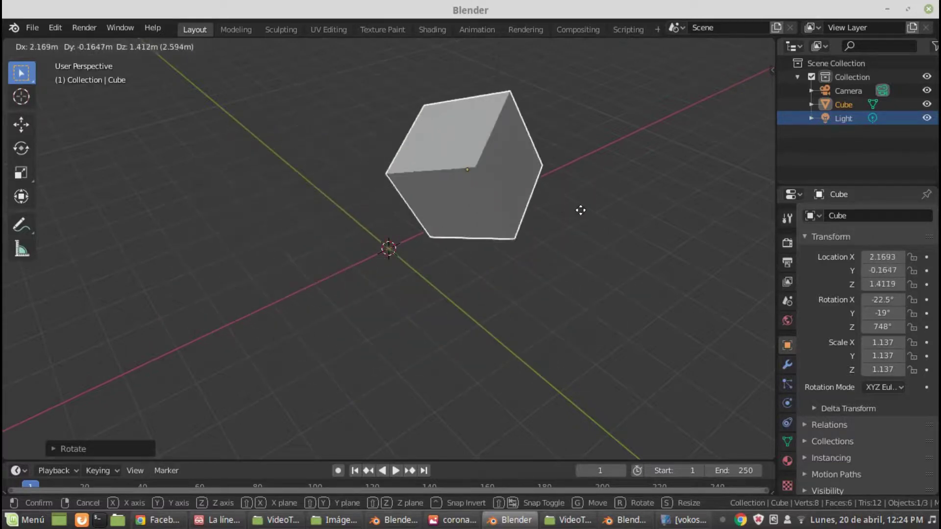
left_click(498, 276)
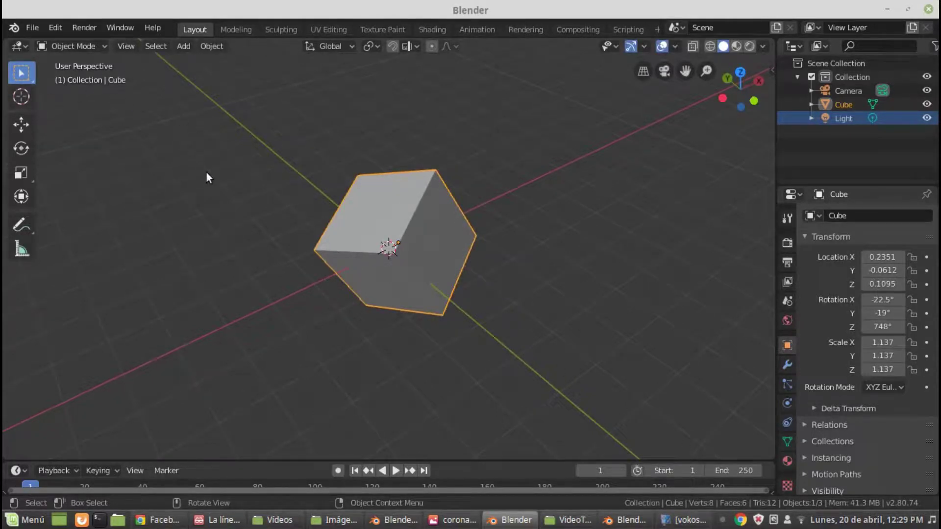
- Enter Edit Mode in vertex select and move a top corner vertex back near its start
left_click(104, 46)
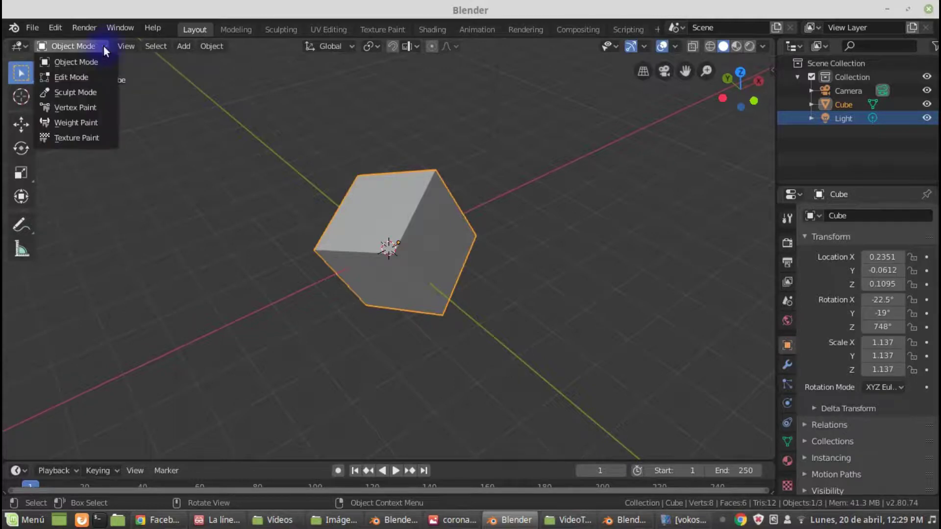
left_click(86, 77)
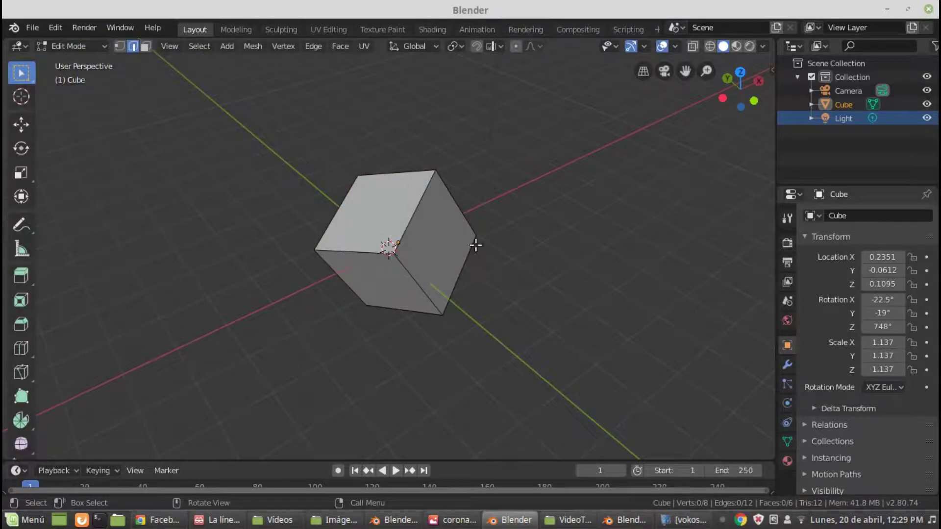
left_click(119, 47)
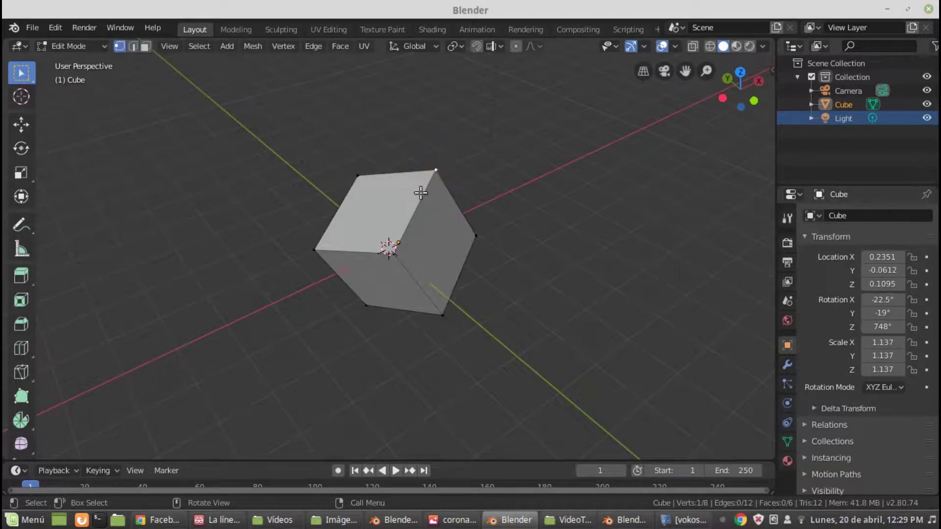
key("g")
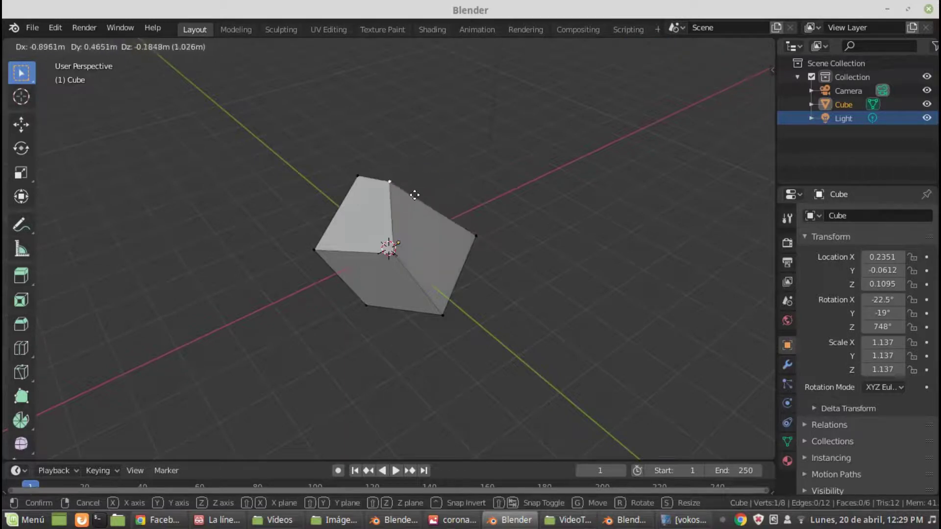
left_click(461, 210)
mouse_move(410, 217)
middle_mouse_down()
mouse_move(311, 216)
mouse_move(162, 57)
middle_mouse_up()
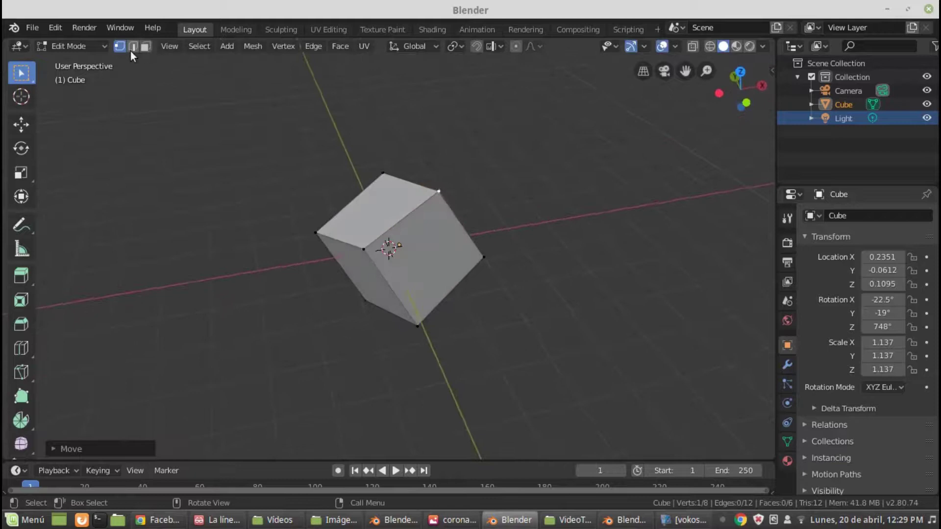
- In edge select mode, pick several cube edges and try a move, cancelling it
left_click(133, 46)
left_click(400, 218)
mouse_move(361, 289)
middle_mouse_down()
mouse_move(420, 294)
mouse_move(376, 241)
middle_mouse_up()
left_click(377, 248)
left_click(338, 211)
left_click(378, 179)
middle_click_drag(427, 202, 431, 242)
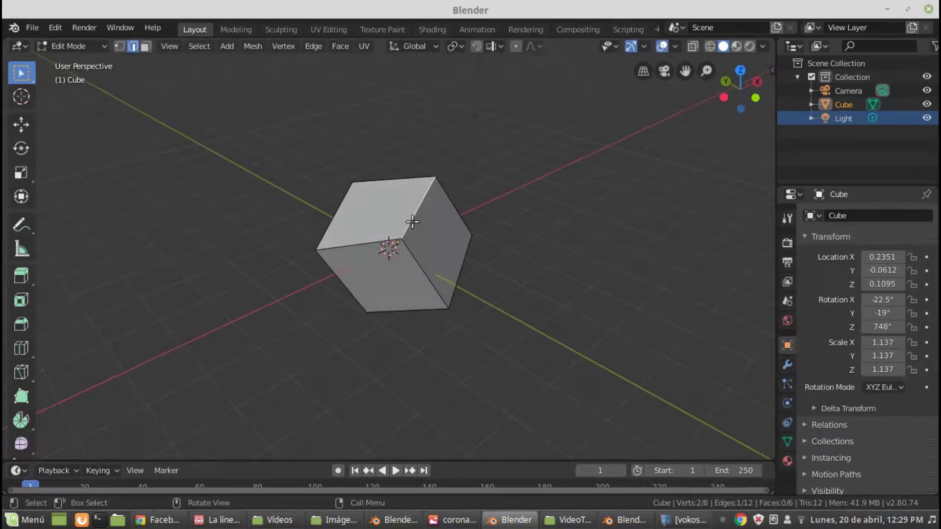
key("g")
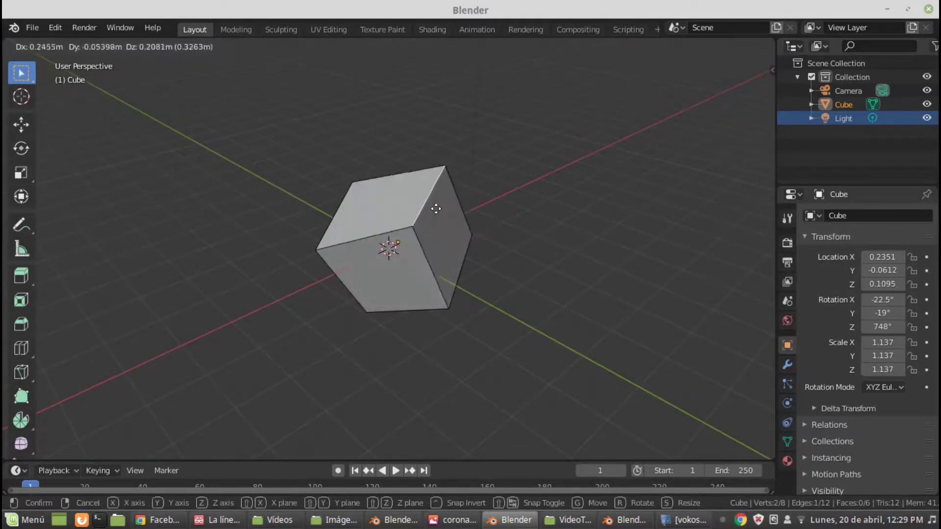
key("Escape")
- Switch to face select mode and select the cube's front face
left_click(145, 49)
middle_click_drag(284, 200, 280, 196)
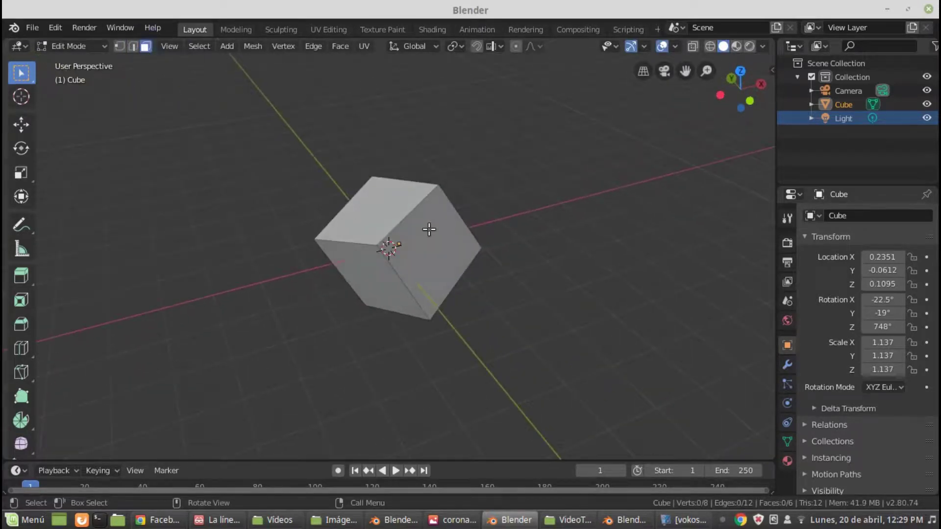
left_click(422, 245)
mouse_move(473, 284)
middle_mouse_down()
mouse_move(321, 289)
mouse_move(446, 247)
middle_mouse_up()
- Shrink the cube's right face and push it outward into a tapered wedge
left_click(425, 249)
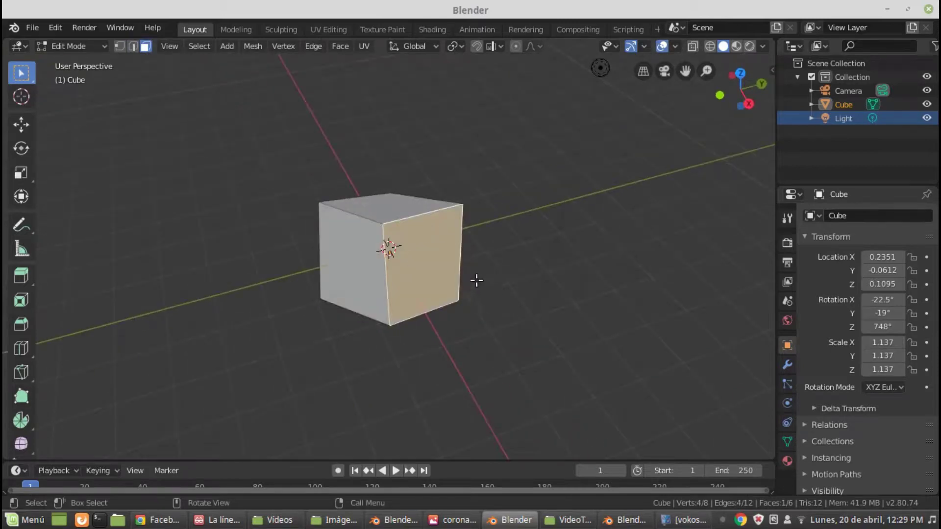
key("g")
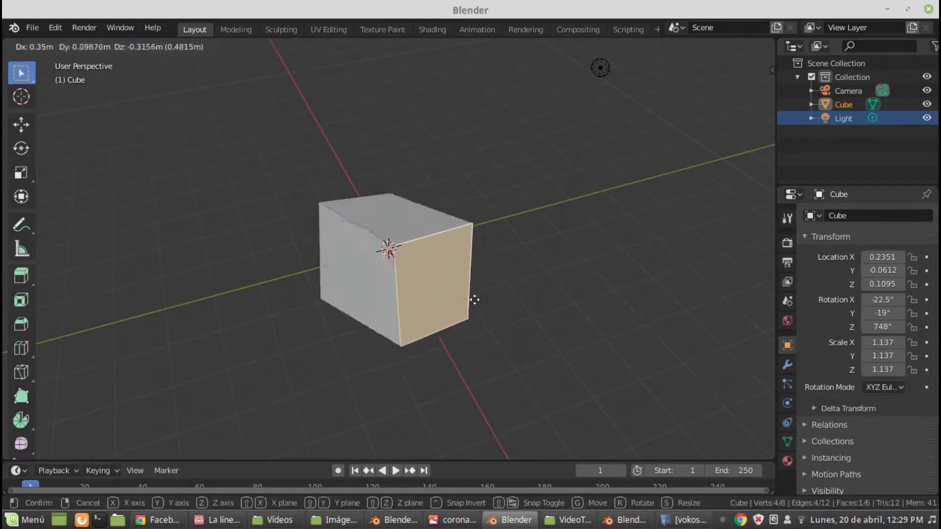
key("s")
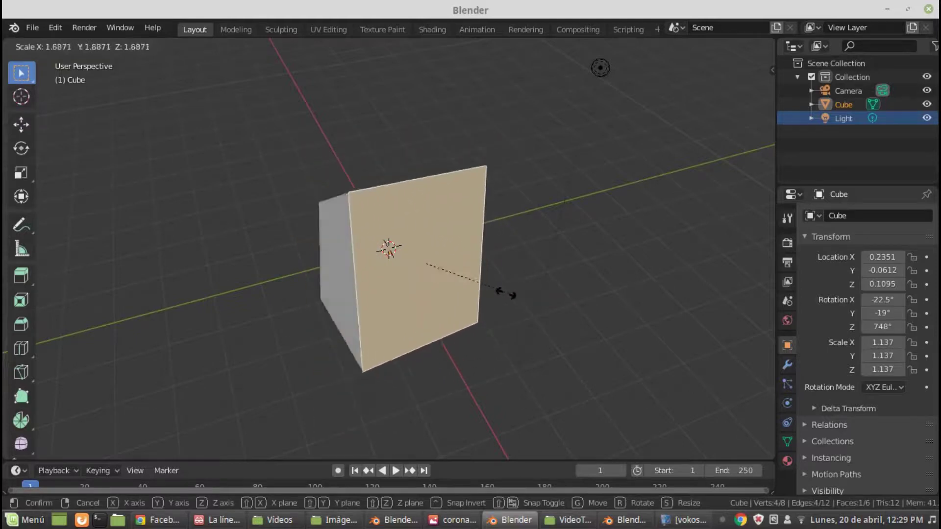
left_click(454, 277)
key("g")
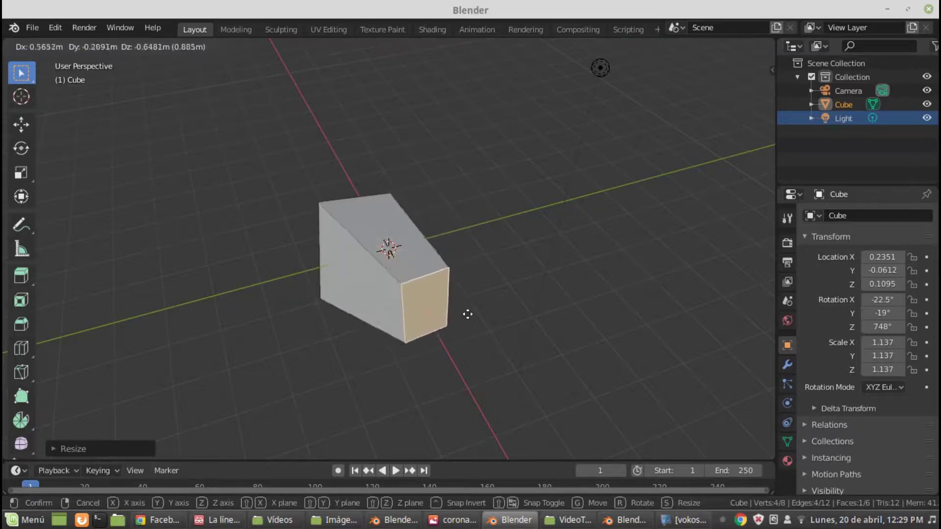
left_click(461, 293)
- Orbit to inspect the wedge-shaped cube and toggle between select modes
mouse_move(380, 266)
middle_mouse_down()
mouse_move(426, 294)
mouse_move(533, 272)
mouse_move(545, 246)
mouse_move(436, 240)
middle_mouse_up()
middle_click_drag(398, 247, 220, 237)
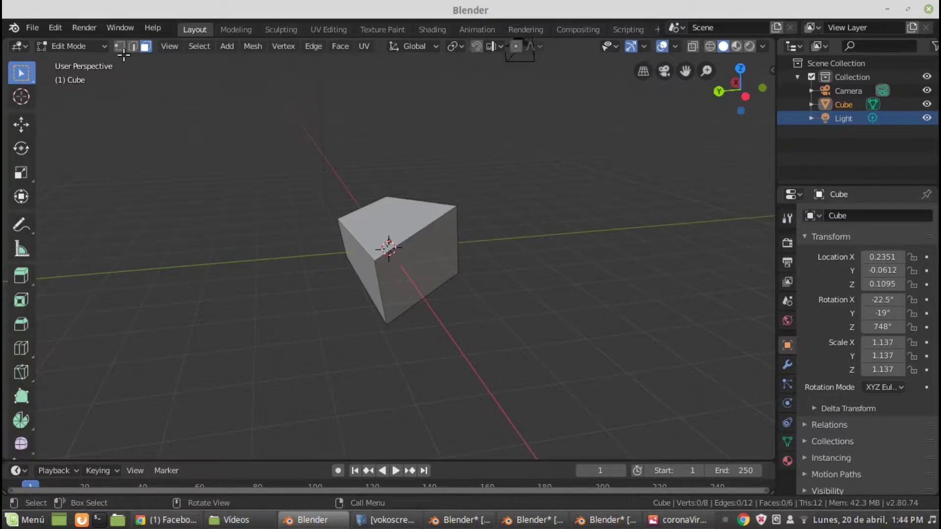
left_click(119, 47)
left_click(134, 47)
- Bring up the coronavirus project, then the carroCompetencia4.6 car project, and orbit the car
left_click(459, 521)
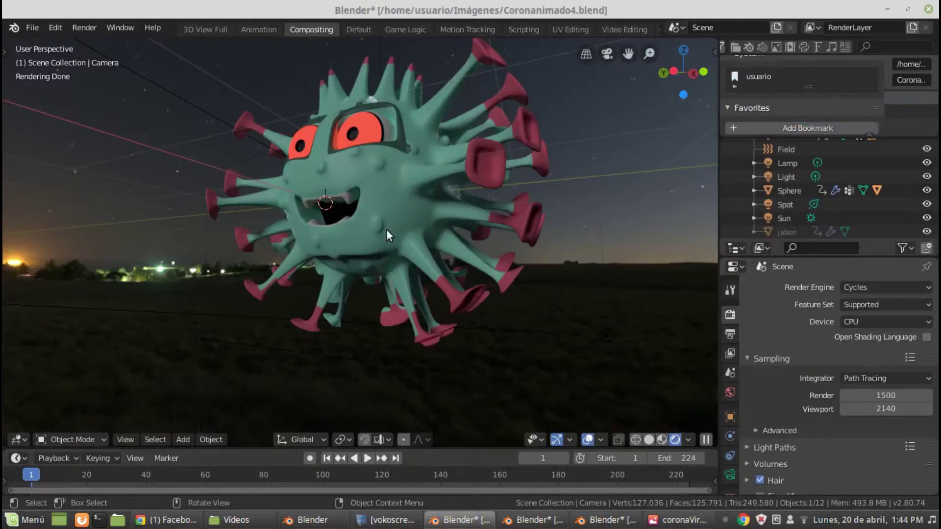
left_click(533, 520)
mouse_move(226, 345)
middle_mouse_down()
mouse_move(283, 363)
mouse_move(377, 374)
mouse_move(444, 363)
mouse_move(469, 350)
mouse_move(469, 332)
middle_mouse_up()
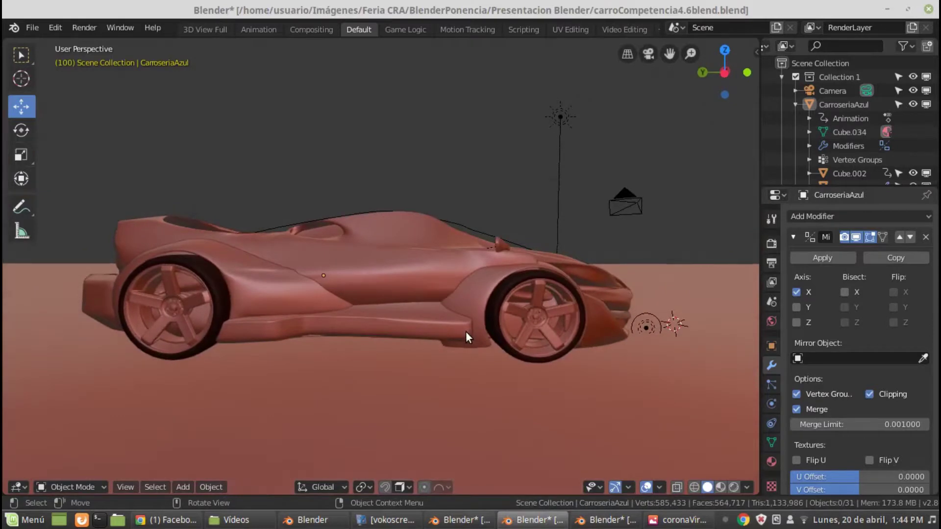
- Show the CarroseriaAzul car in wireframe shading from a three-quarter front view
left_click(694, 486)
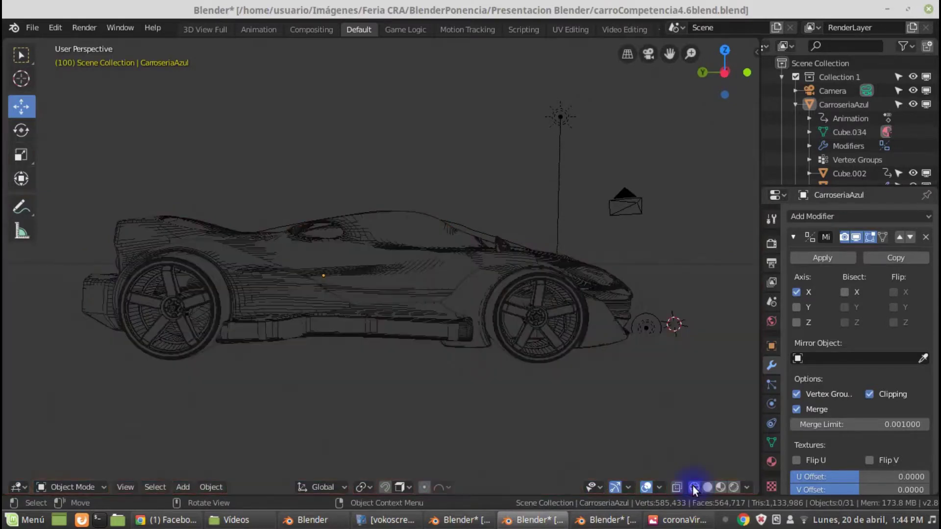
mouse_move(549, 361)
middle_mouse_down()
mouse_move(542, 375)
mouse_move(429, 385)
mouse_move(48, 366)
mouse_move(728, 367)
mouse_move(662, 360)
middle_mouse_up()
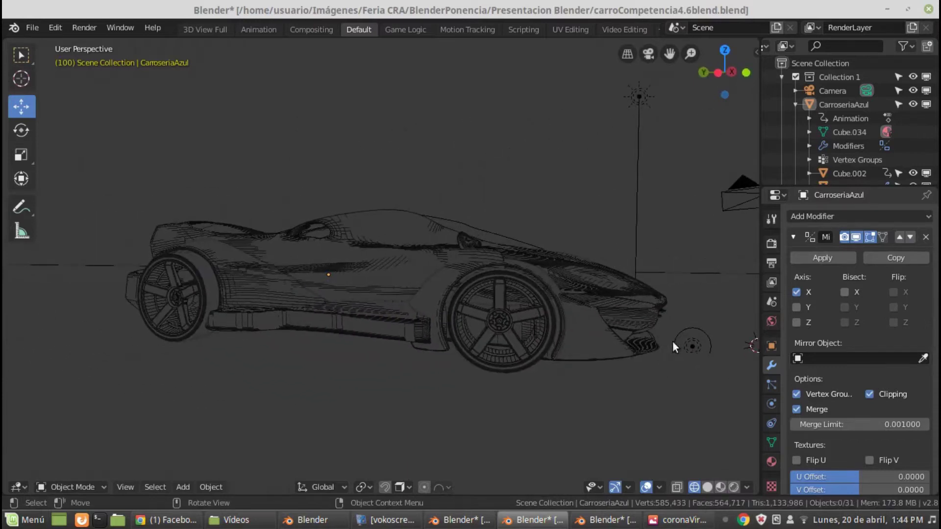